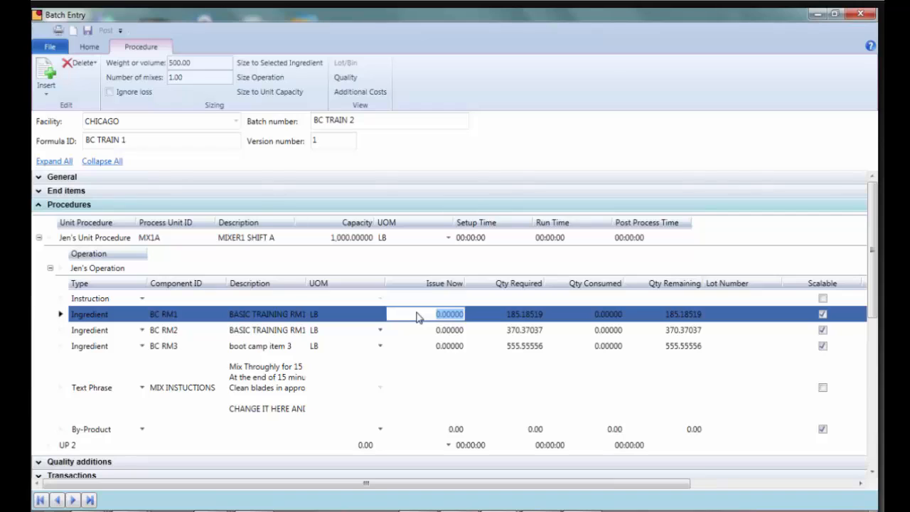
# - Enter Issue Now quantities of 186 for BC RM1, 370 for BC RM2 and 560 for BC RM3
pyautogui.write('186.')
pyautogui.press('Down')
pyautogui.write('370')
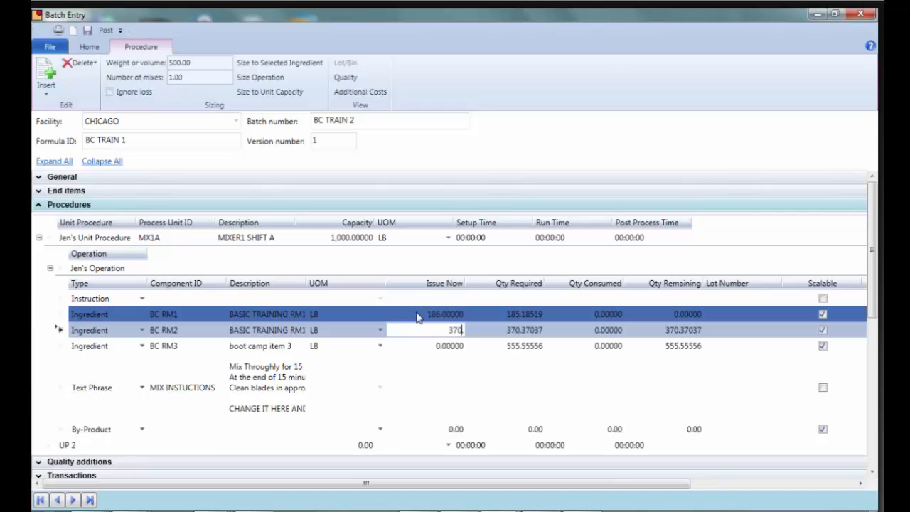
pyautogui.press('Down')
pyautogui.press('Up')
pyautogui.press('Down')
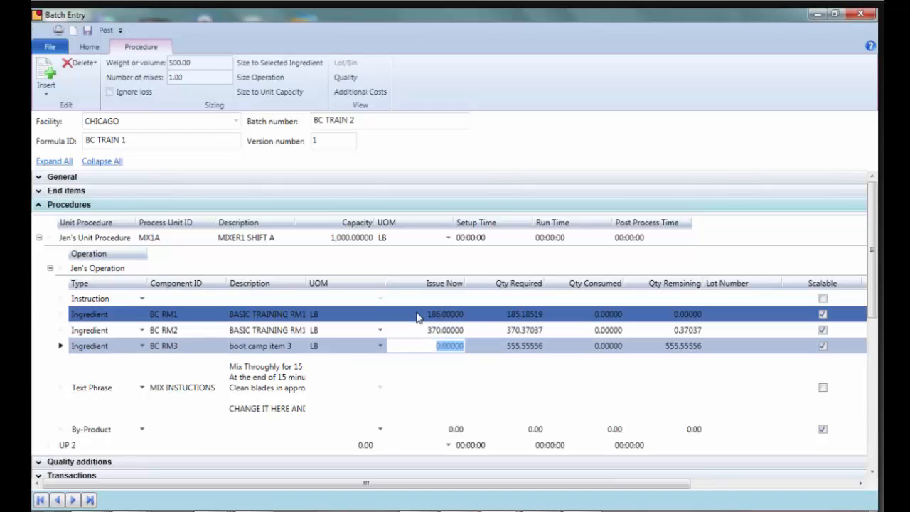
pyautogui.write('560.')
pyautogui.press('Up')
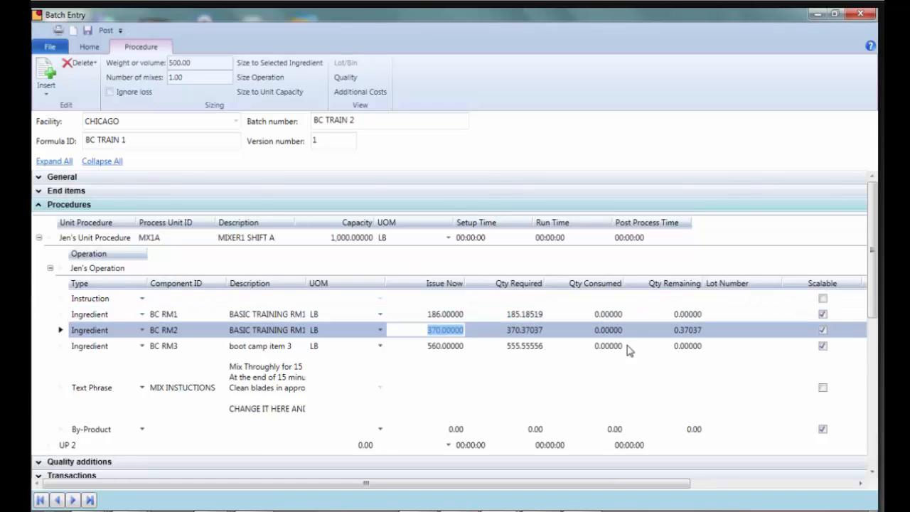
# - Review the batch totals, the posting options and the transaction date calendar
pyautogui.moveTo(874, 315); pyautogui.dragTo(874, 340)
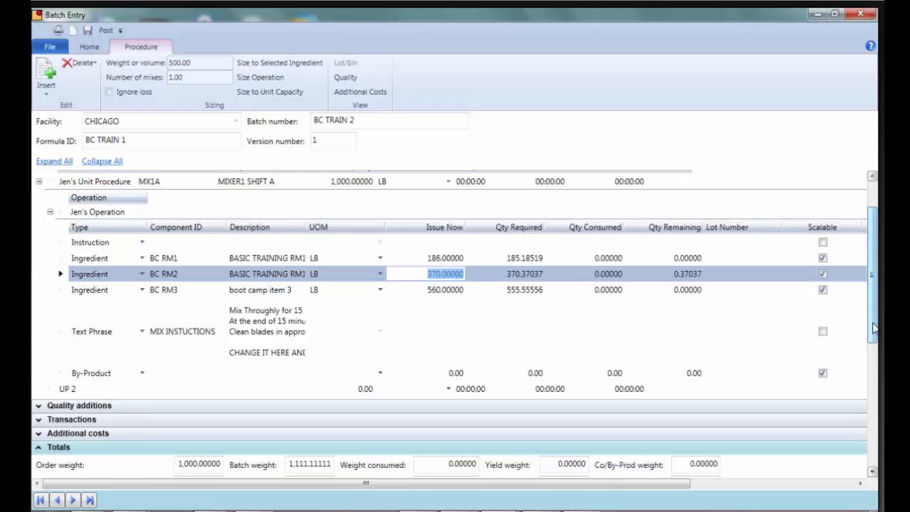
pyautogui.moveTo(874, 325); pyautogui.dragTo(873, 290)
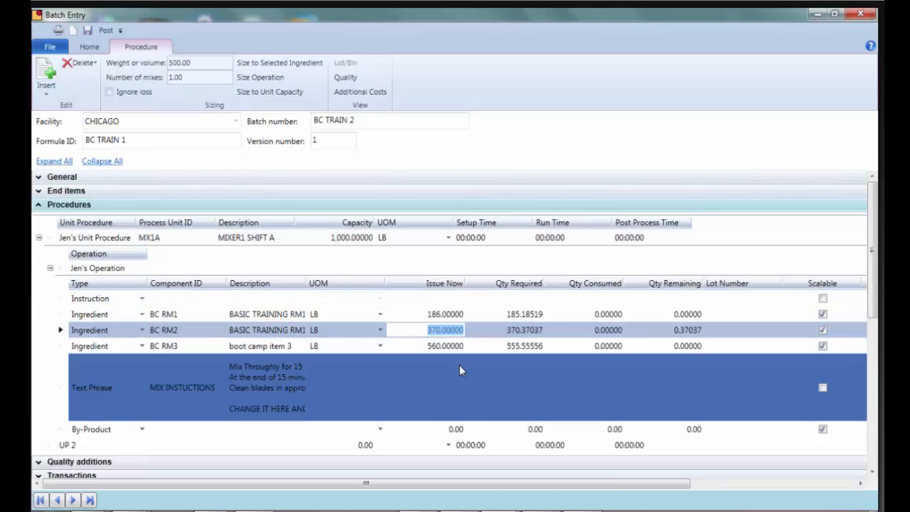
pyautogui.click(89, 46)
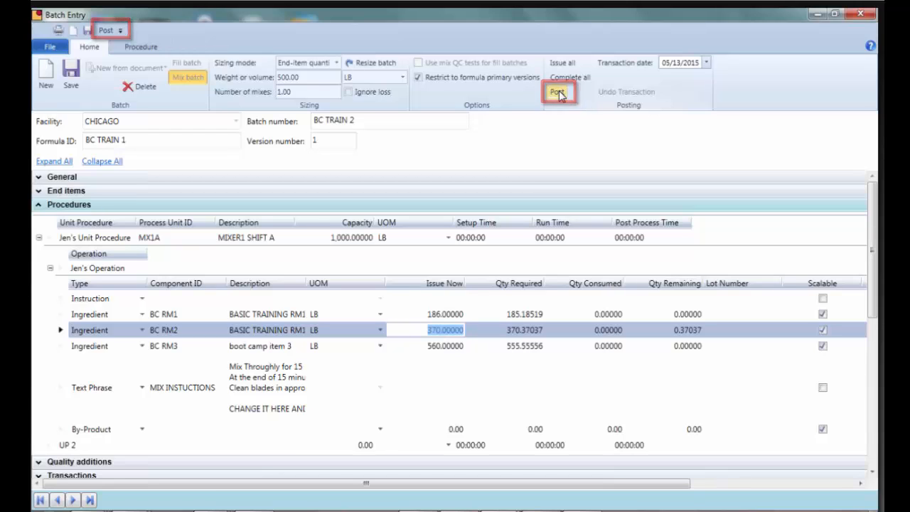
pyautogui.click(707, 63)
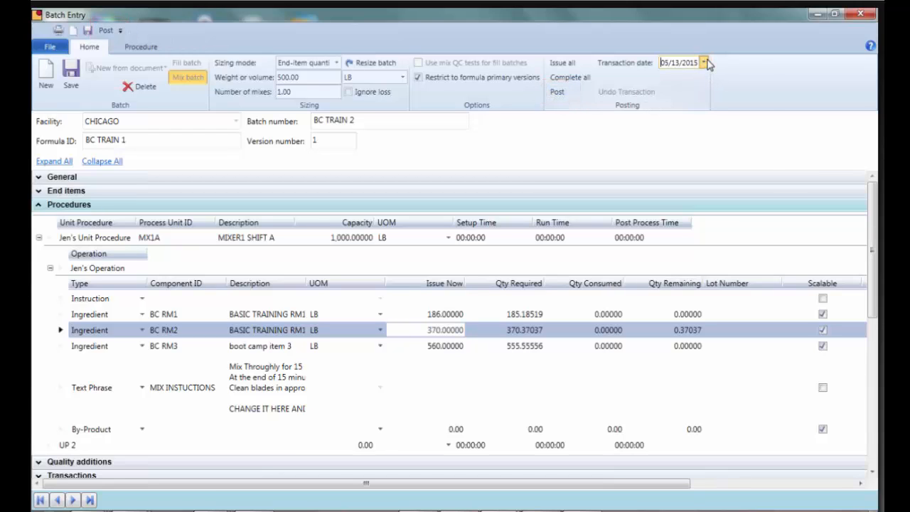
pyautogui.click(704, 63)
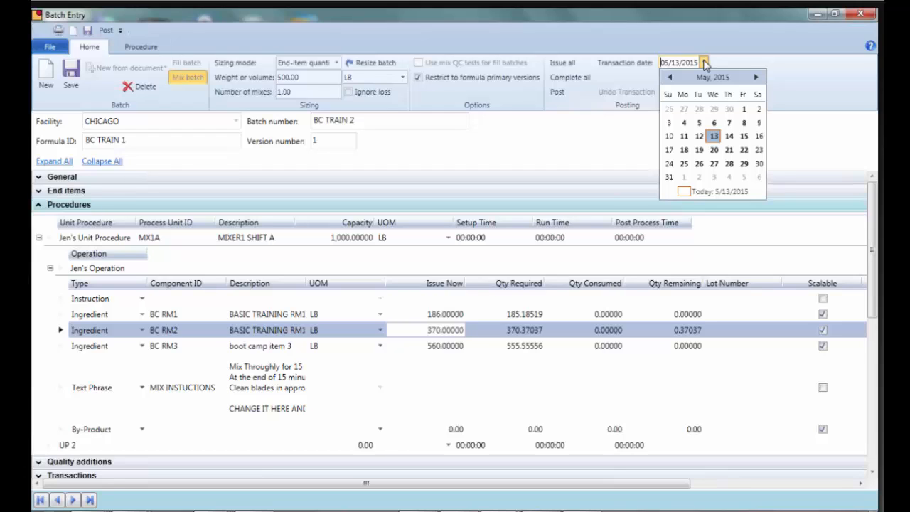
pyautogui.click(704, 64)
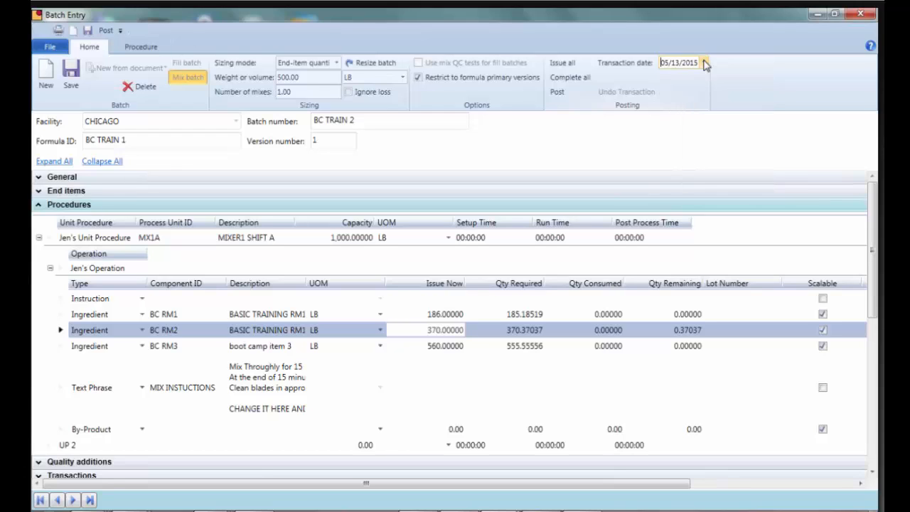
pyautogui.click(557, 93)
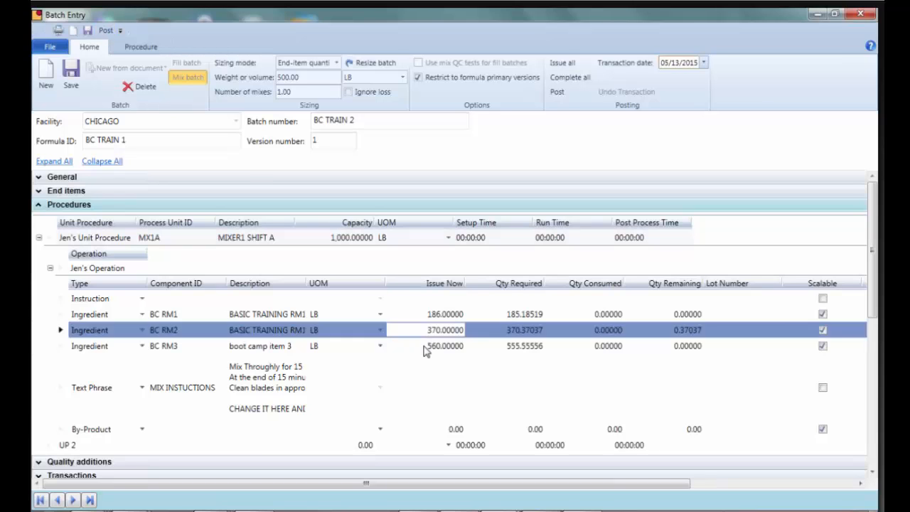
# - Change the Issue Now quantity of ingredient BC RM3 to 250
pyautogui.click(446, 346)
pyautogui.press('BackSpace')
pyautogui.write('250')
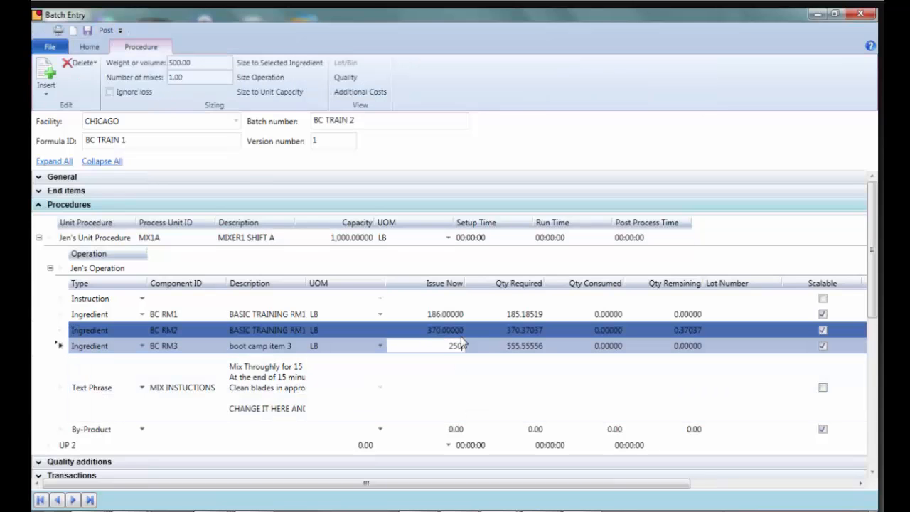
pyautogui.press('Return')
pyautogui.click(443, 357)
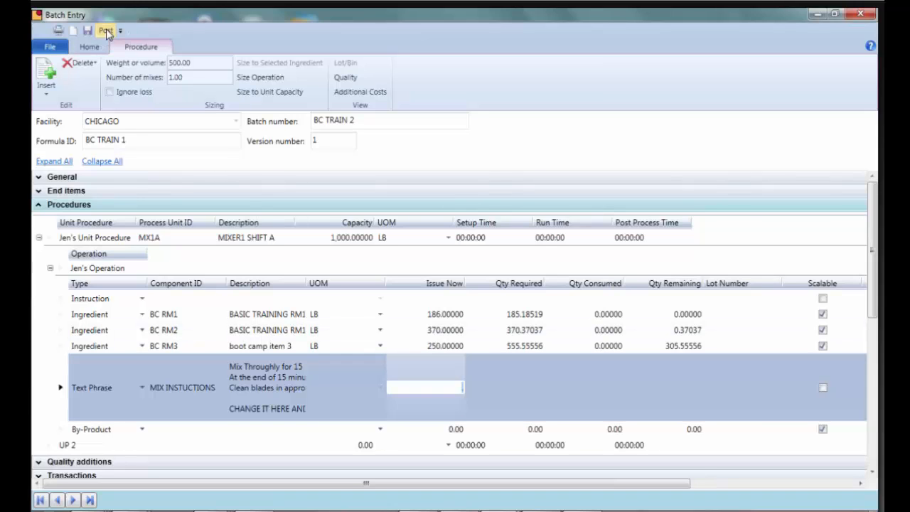
# - Set the transaction date to 05/12/2015 and post the ingredient issues
pyautogui.click(90, 47)
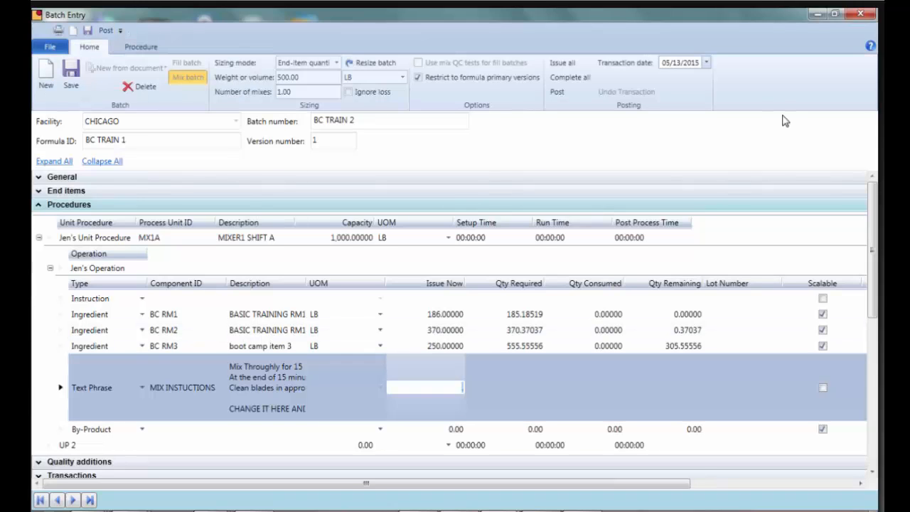
pyautogui.click(705, 63)
pyautogui.click(699, 136)
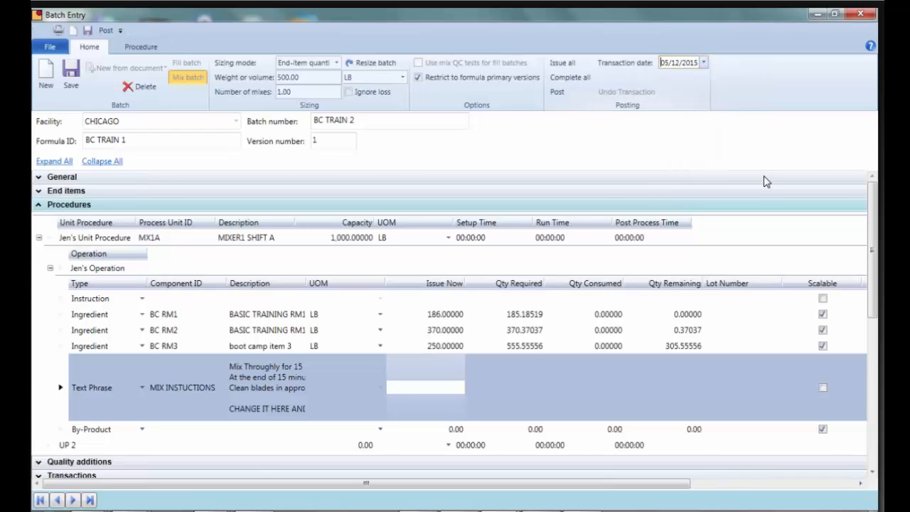
pyautogui.click(106, 32)
pyautogui.click(489, 310)
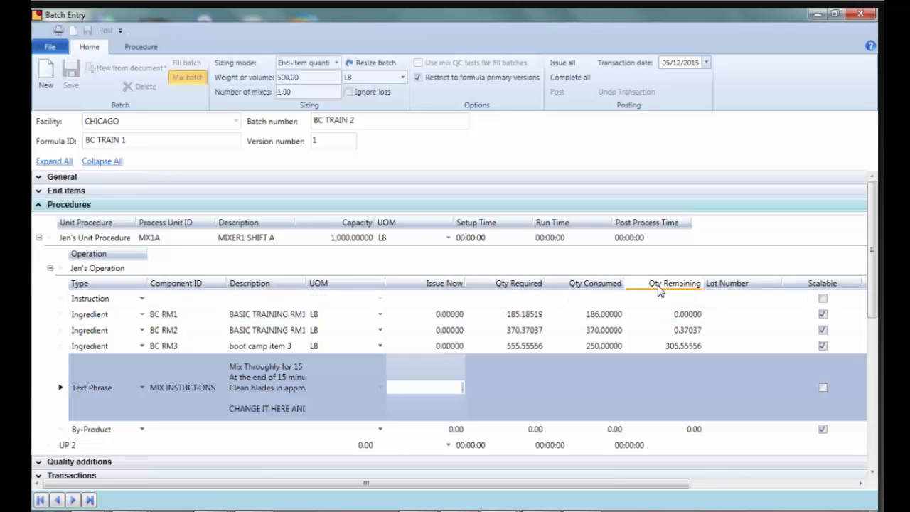
# - Examine the issue, required, consumed and remaining quantities of the three ingredients after posting
pyautogui.click(442, 298)
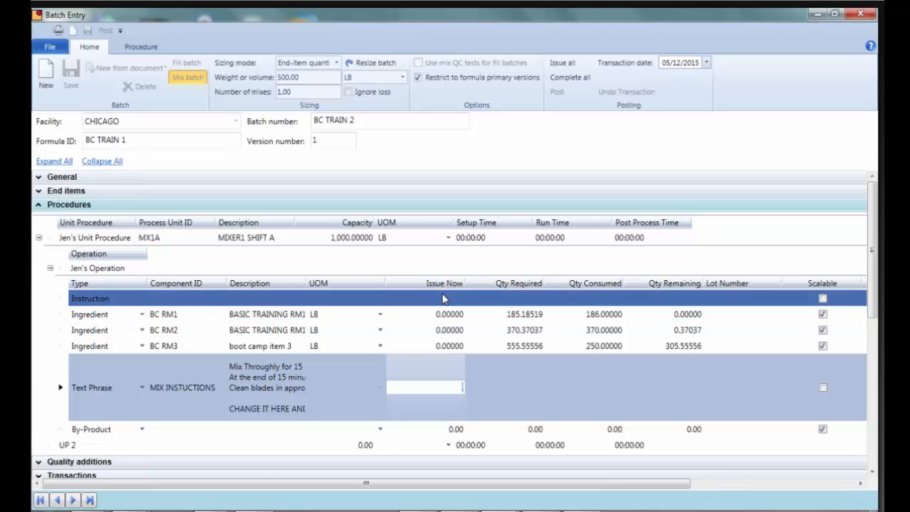
pyautogui.click(447, 331)
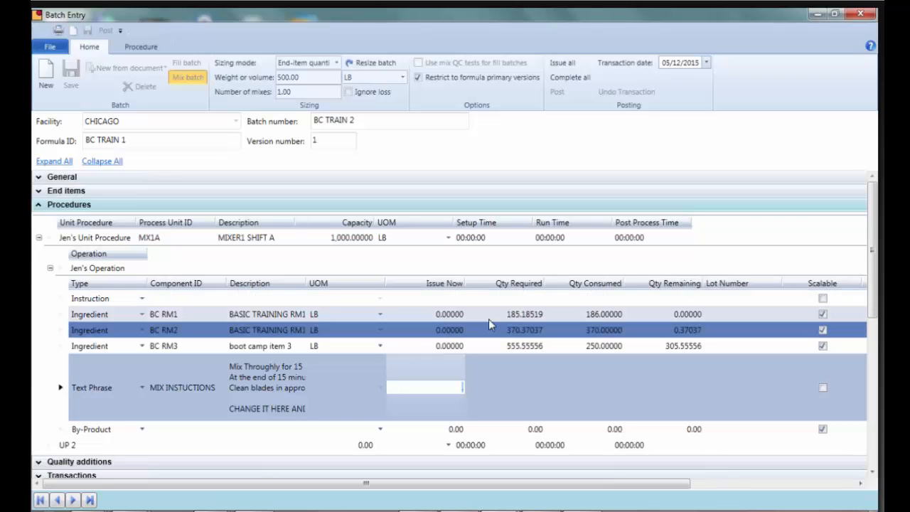
pyautogui.click(523, 314)
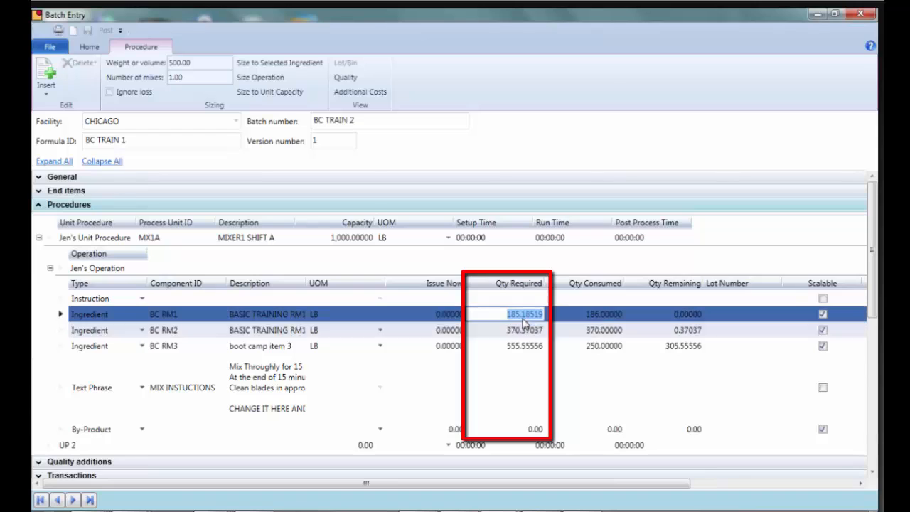
pyautogui.click(522, 347)
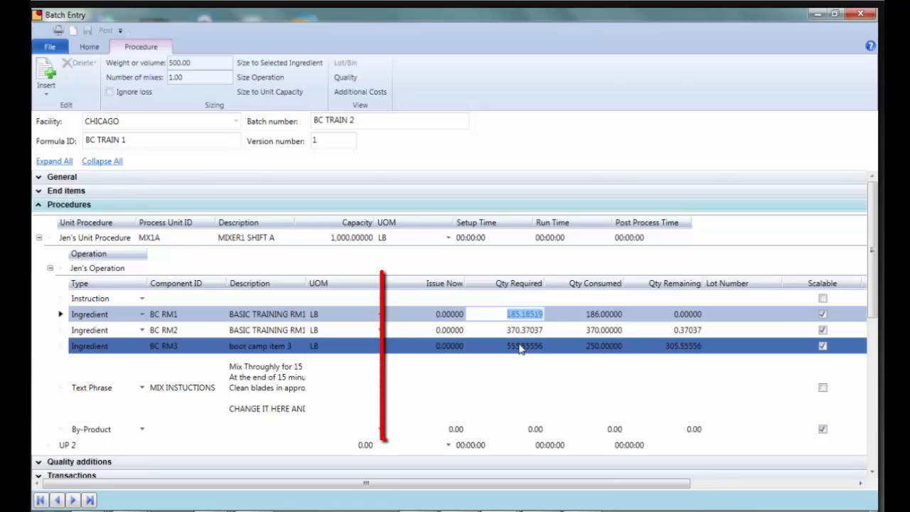
pyautogui.click(444, 314)
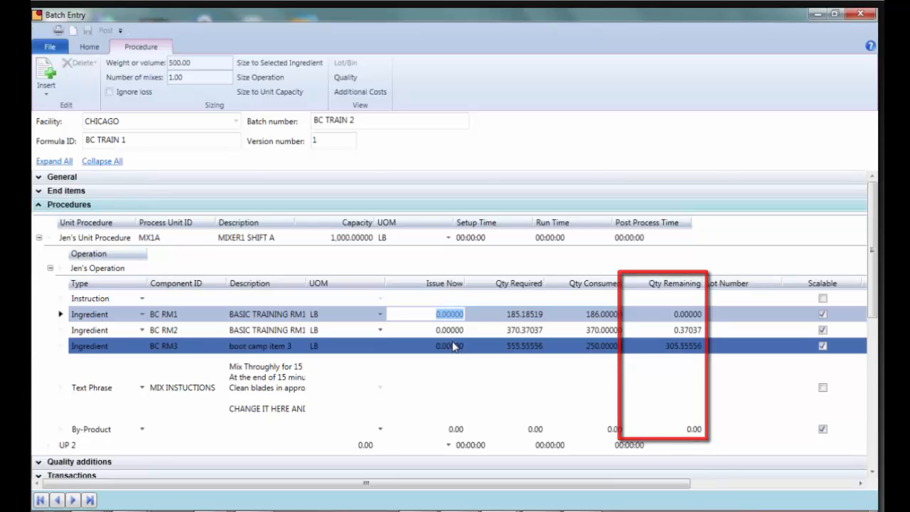
pyautogui.click(605, 330)
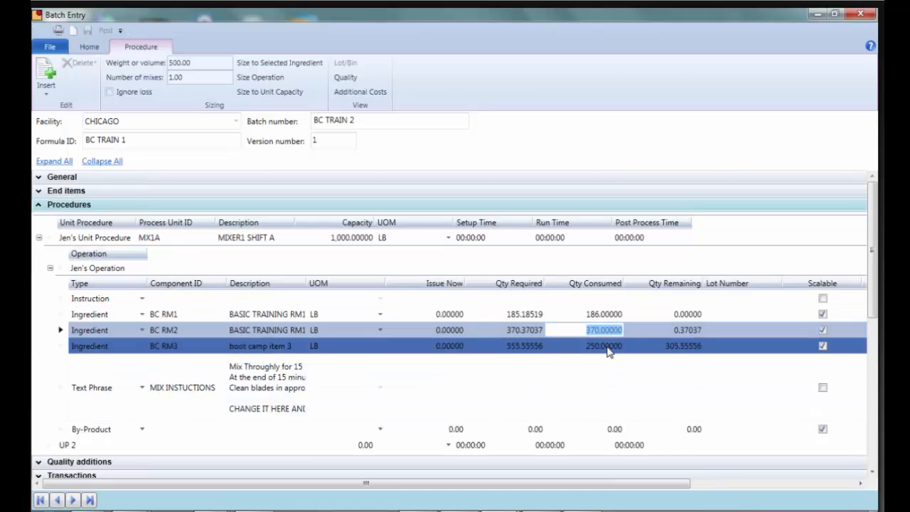
pyautogui.click(607, 346)
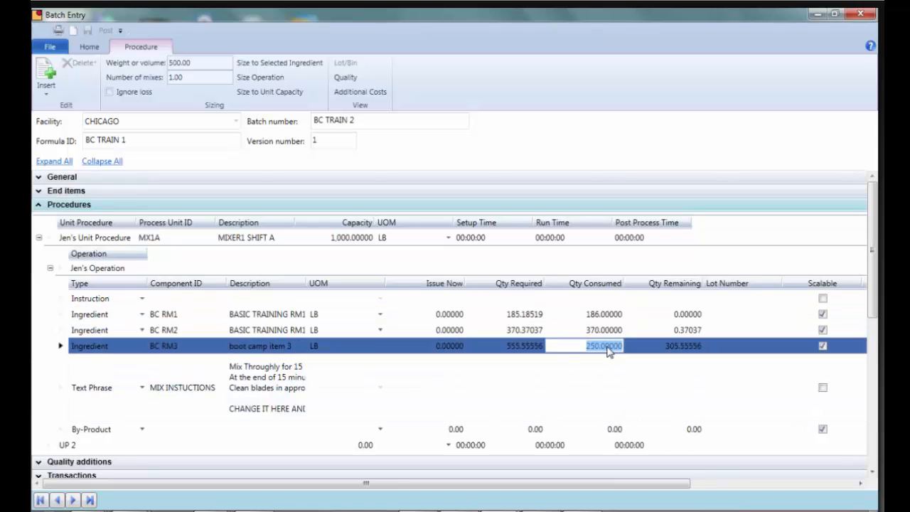
pyautogui.click(676, 316)
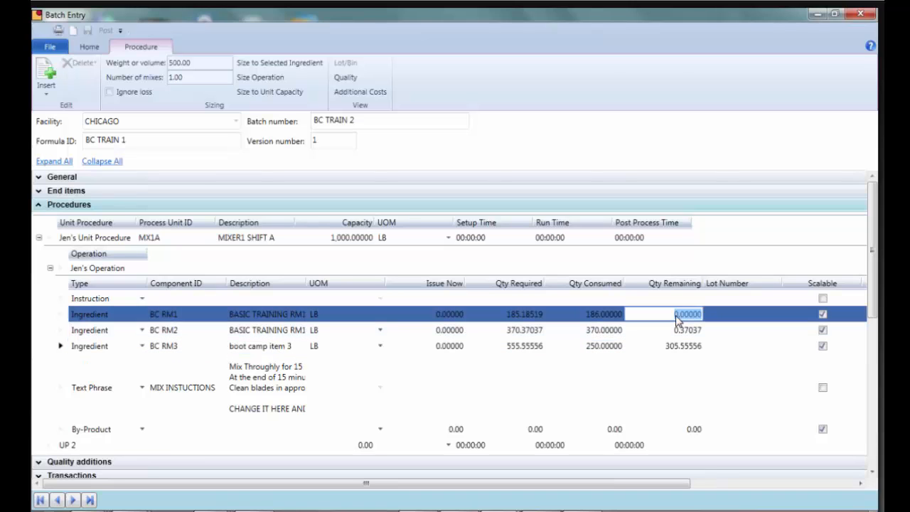
pyautogui.click(679, 330)
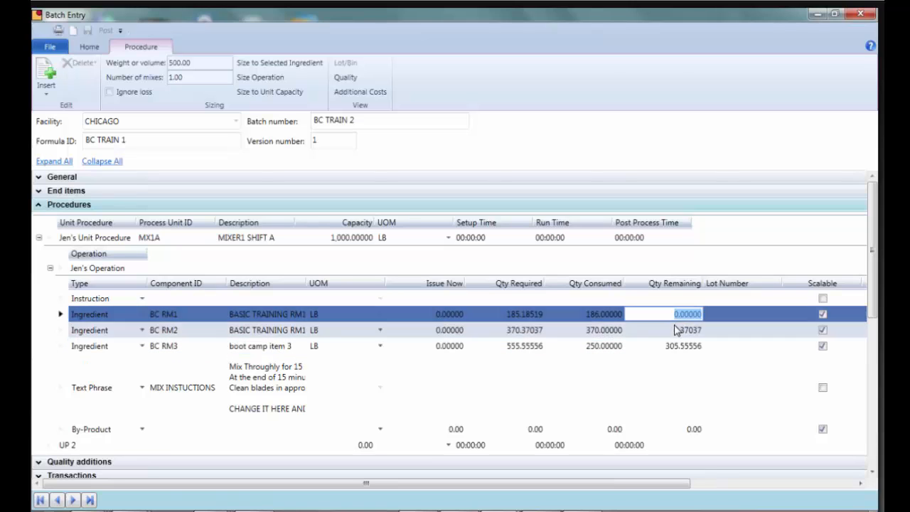
pyautogui.click(727, 375)
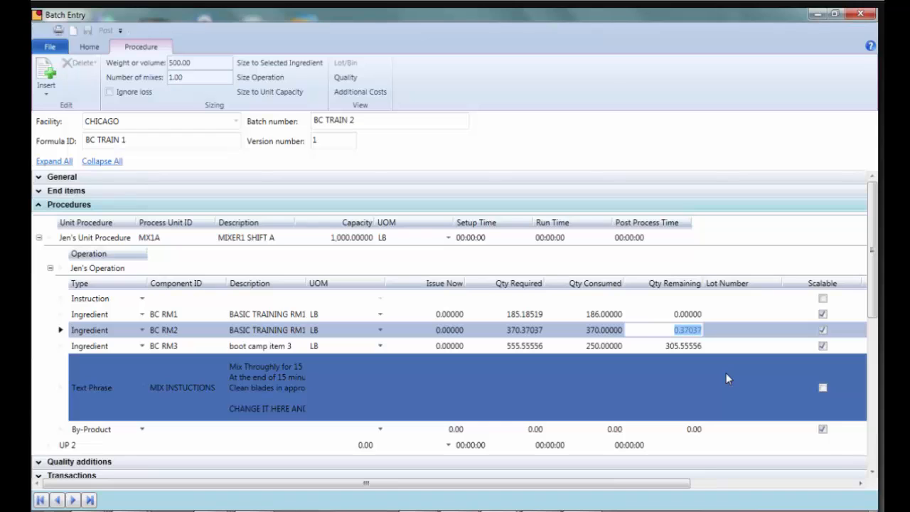
pyautogui.click(688, 347)
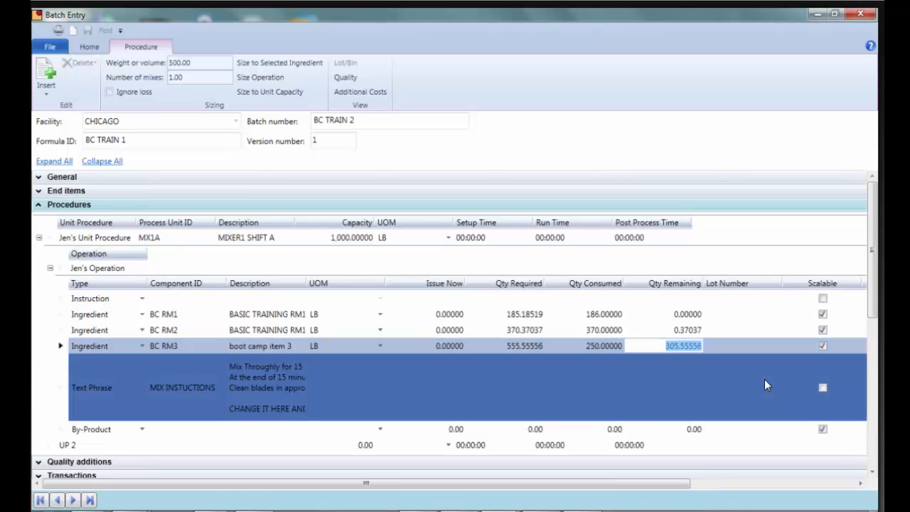
# - Enter an Issue Now quantity of 305 for ingredient BC RM3
pyautogui.click(449, 347)
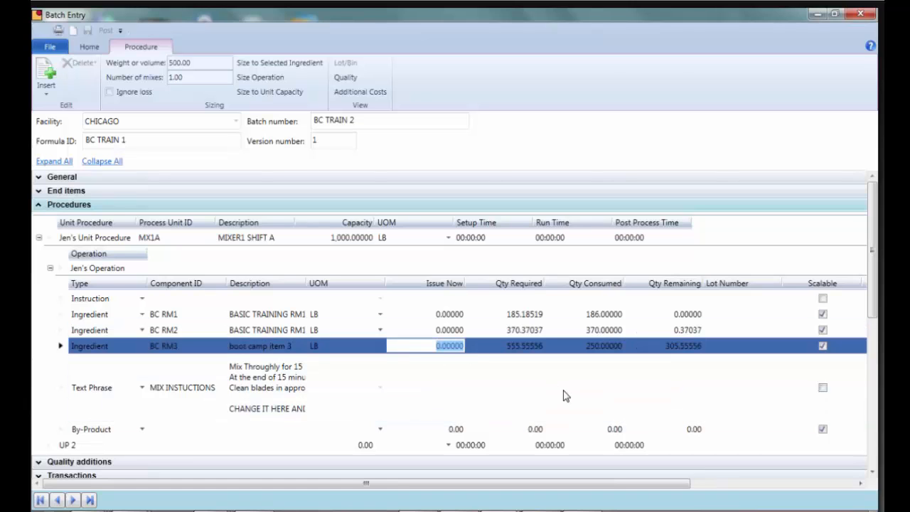
pyautogui.click(562, 395)
pyautogui.write('305.')
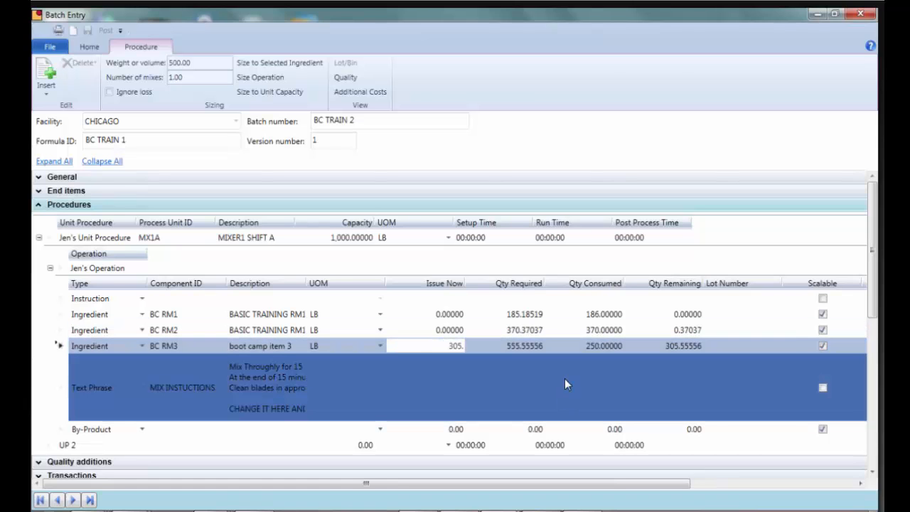
pyautogui.press('Tab')
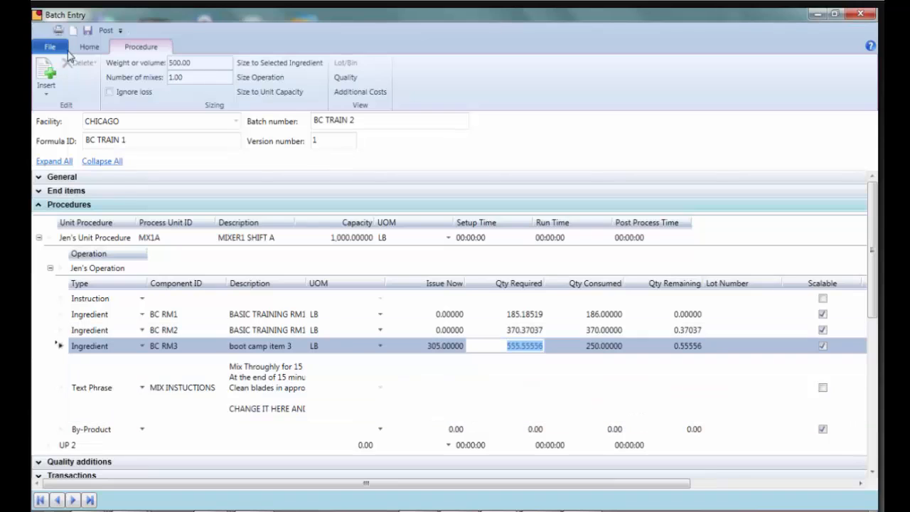
# - Bring up the batch's posting options and transaction date setting
pyautogui.click(60, 48)
pyautogui.click(338, 47)
pyautogui.click(90, 47)
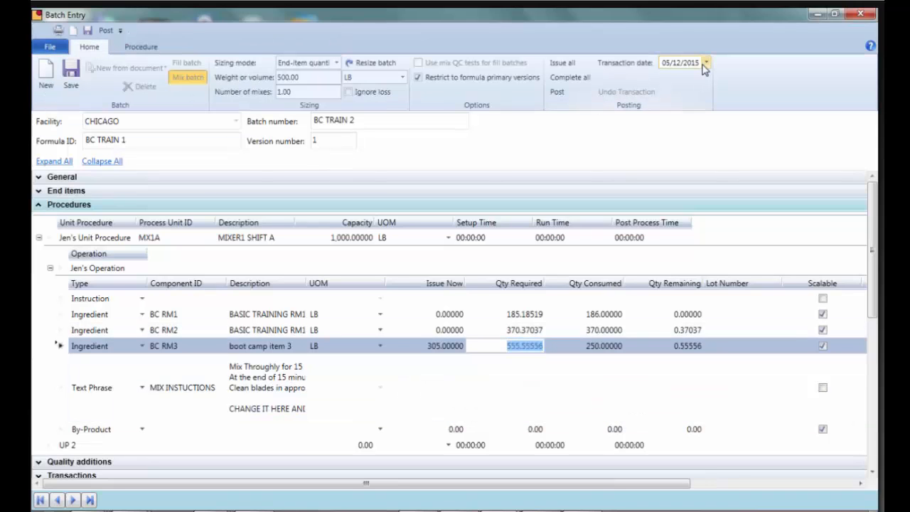